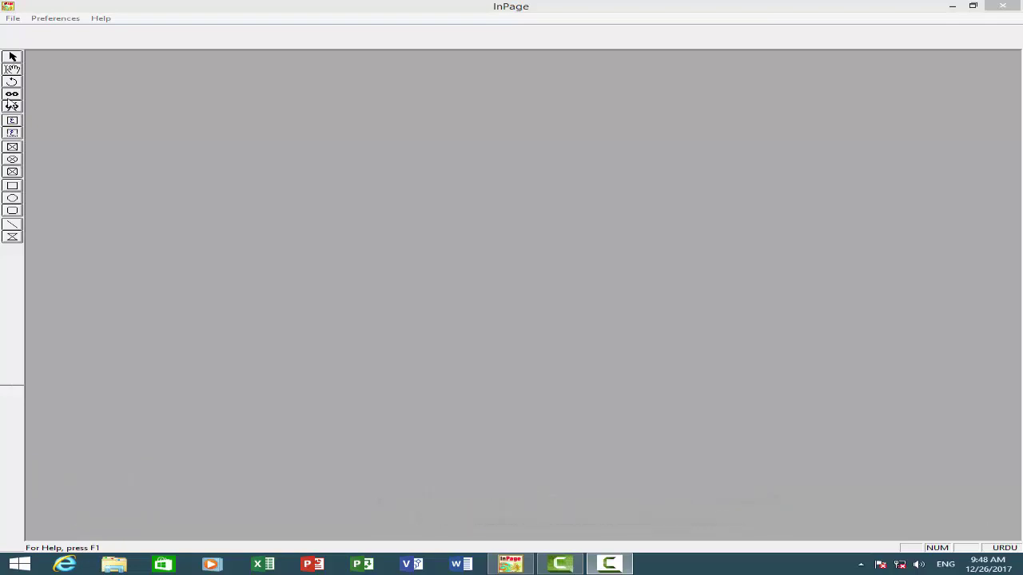
- Start a single-page A4 (210x297mm) portrait document with 0.5" margins and right-to-left direction
left_click(14, 18)
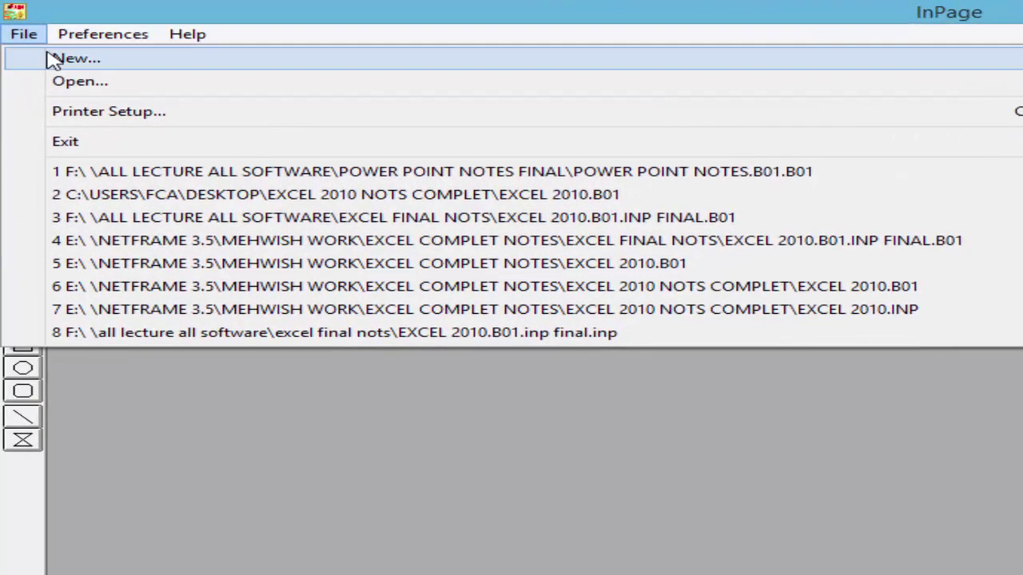
left_click(48, 38)
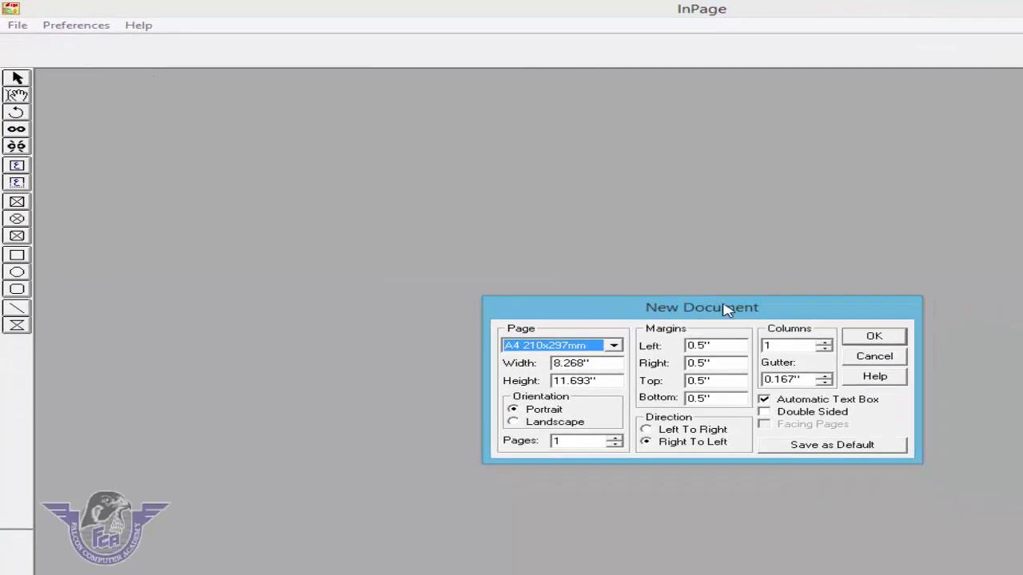
left_click_drag(724, 307, 743, 217)
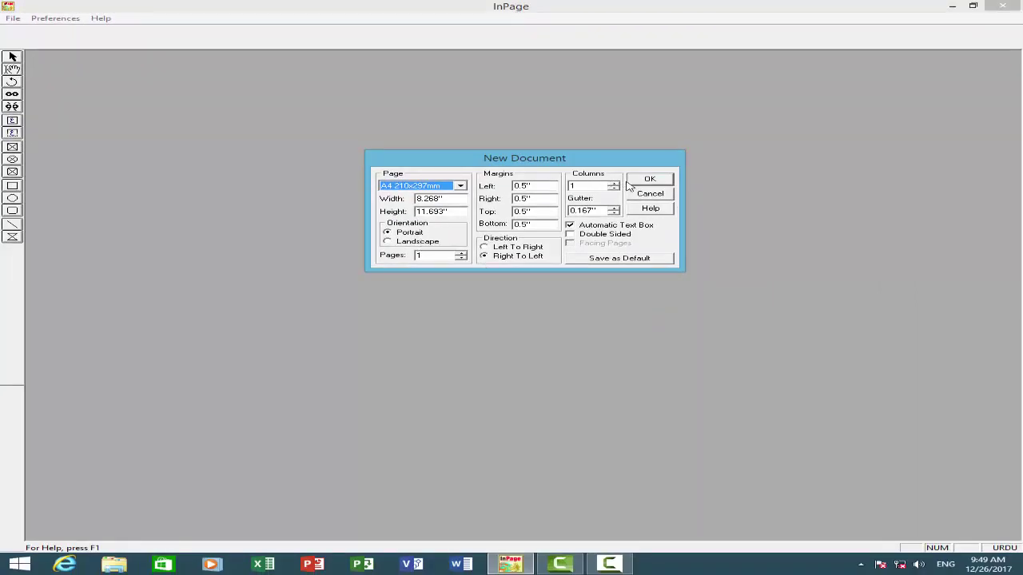
left_click(649, 179)
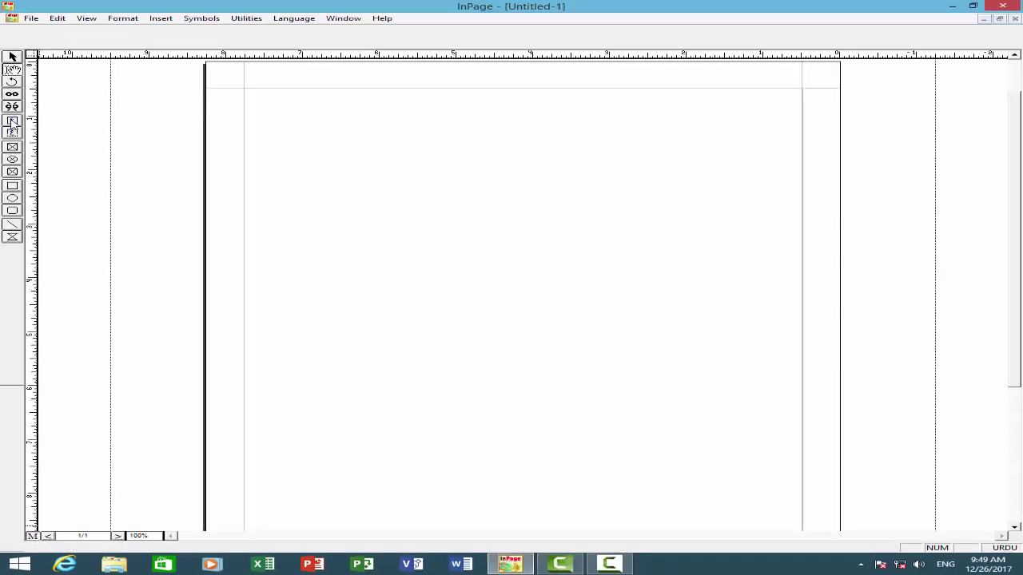
- Draw a text box near the page top and size it 3.5" wide by 5" tall
left_click(12, 121)
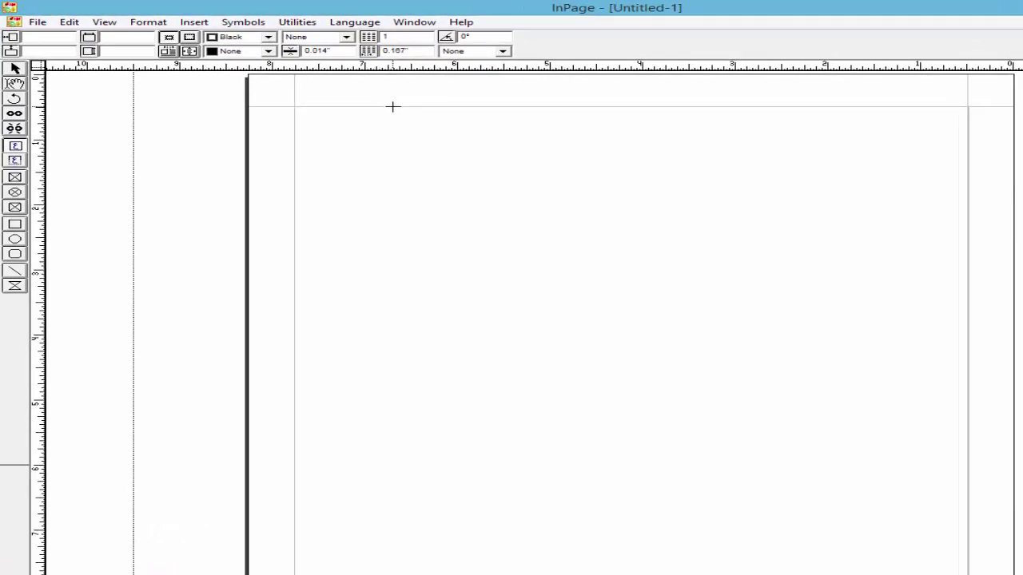
mouse_move(392, 107)
left_mouse_down()
mouse_move(503, 194)
mouse_move(733, 433)
left_mouse_up()
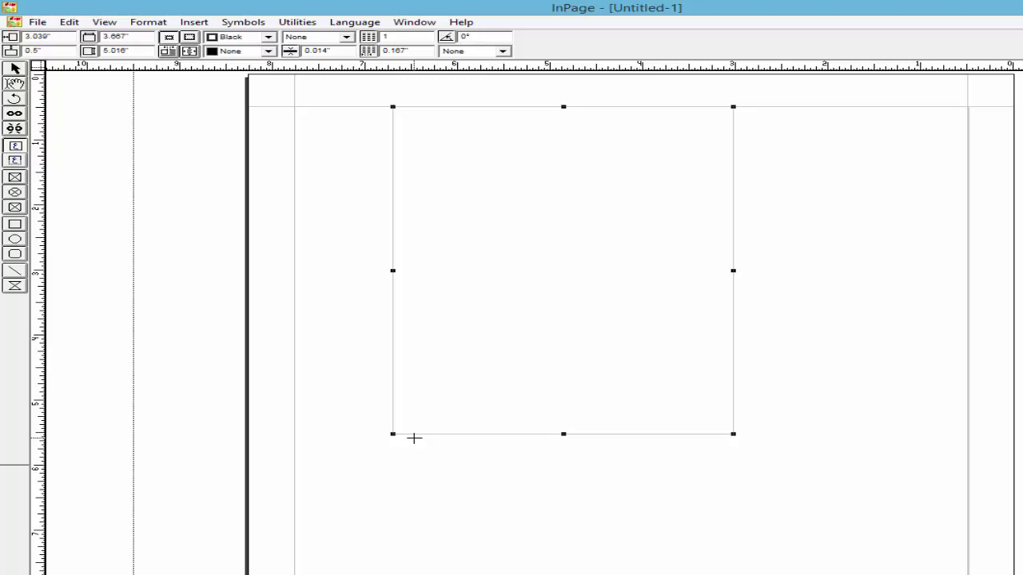
double_click(142, 38)
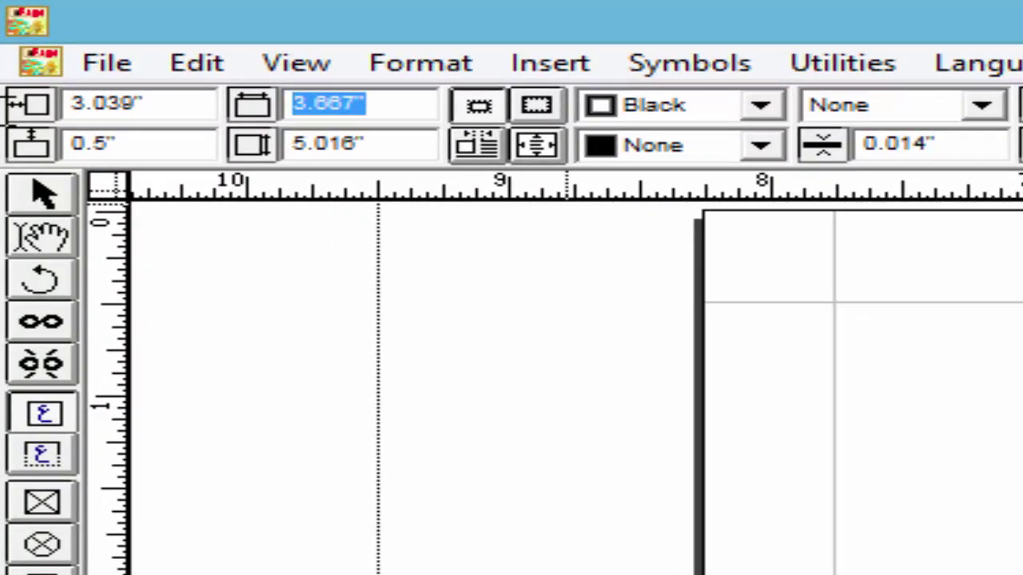
type("3.5")
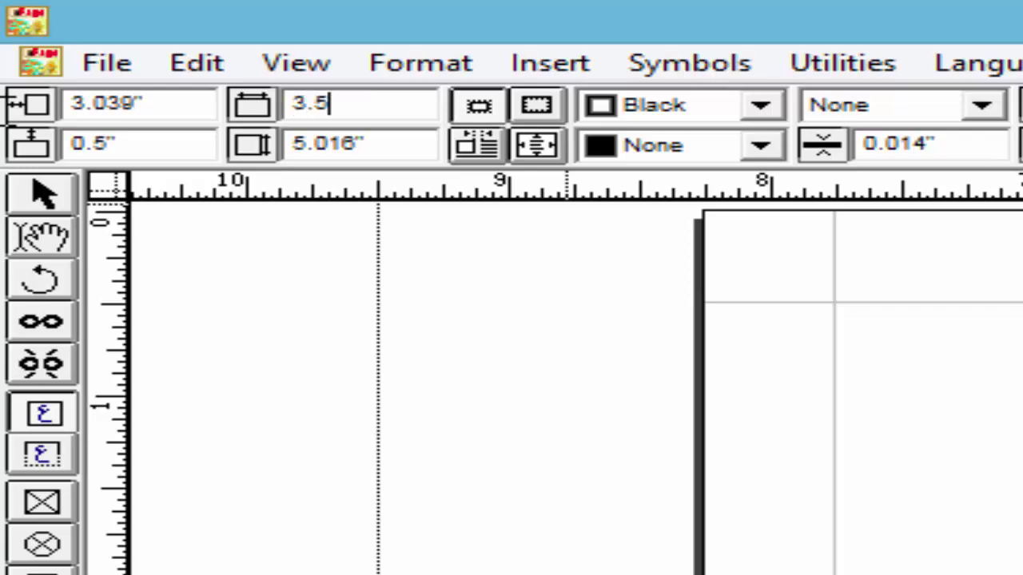
key("Tab")
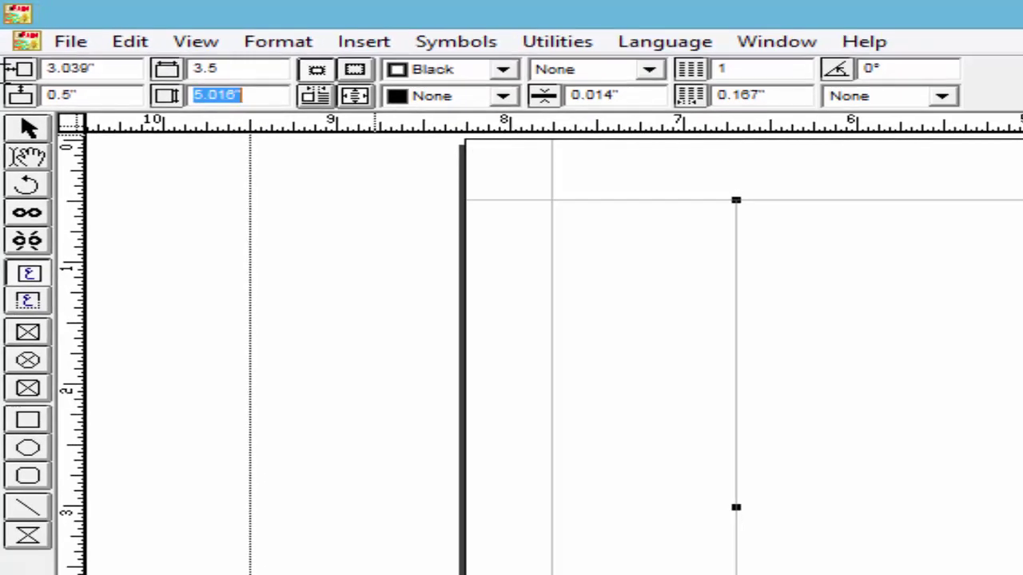
type("5")
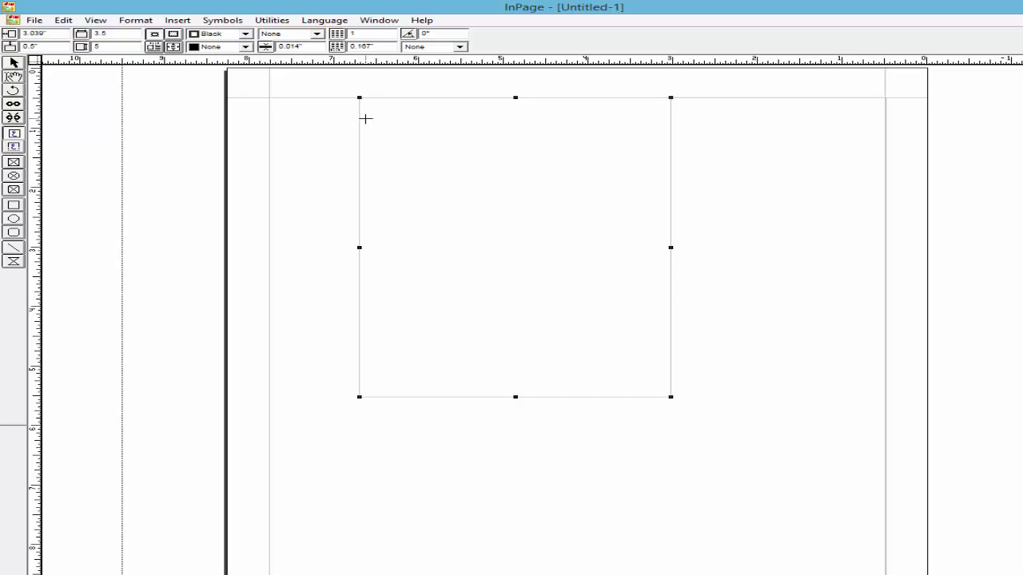
key("Return")
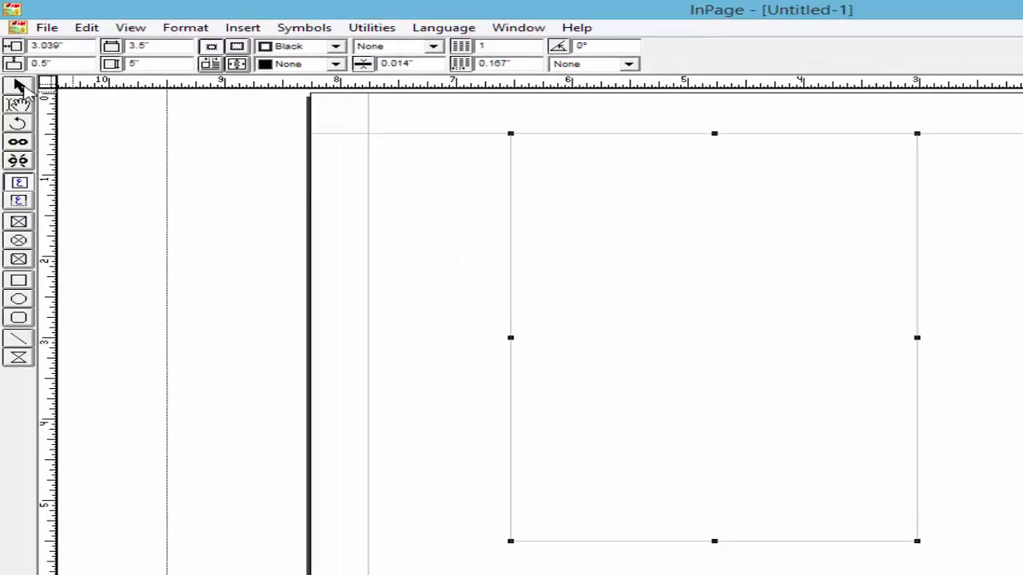
- Drag the text box right to 2.133" across, with its top on the 0.5" margin
left_click(20, 87)
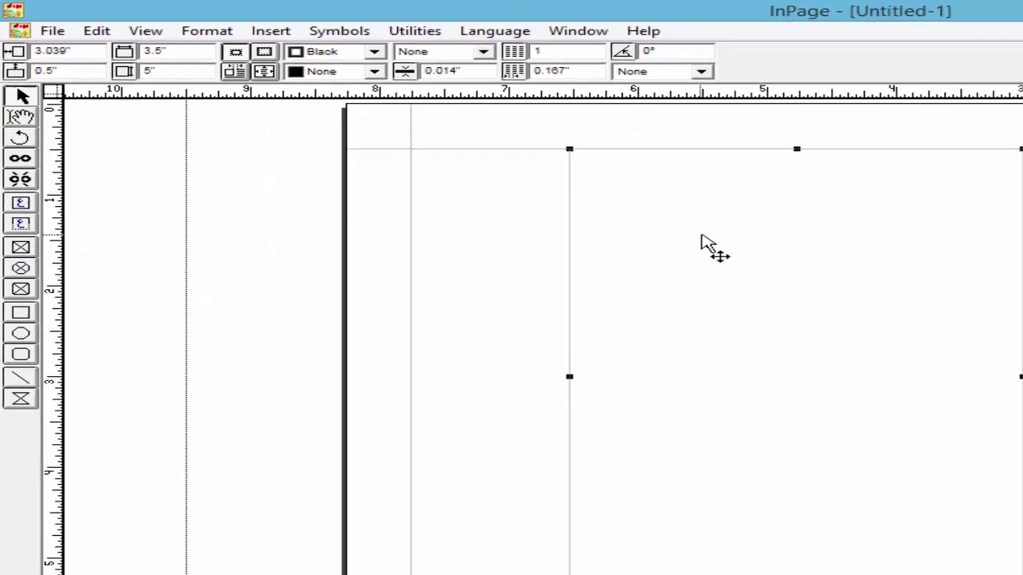
mouse_move(548, 183)
left_mouse_down()
mouse_move(573, 180)
mouse_move(601, 275)
left_mouse_up()
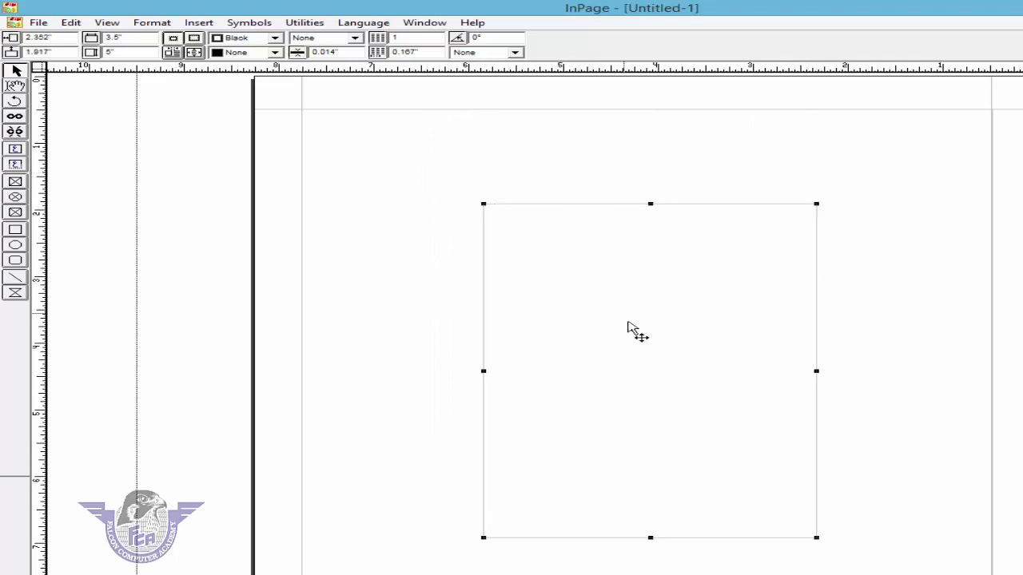
mouse_move(628, 326)
left_mouse_down()
mouse_move(668, 212)
mouse_move(662, 258)
mouse_move(653, 240)
left_mouse_up()
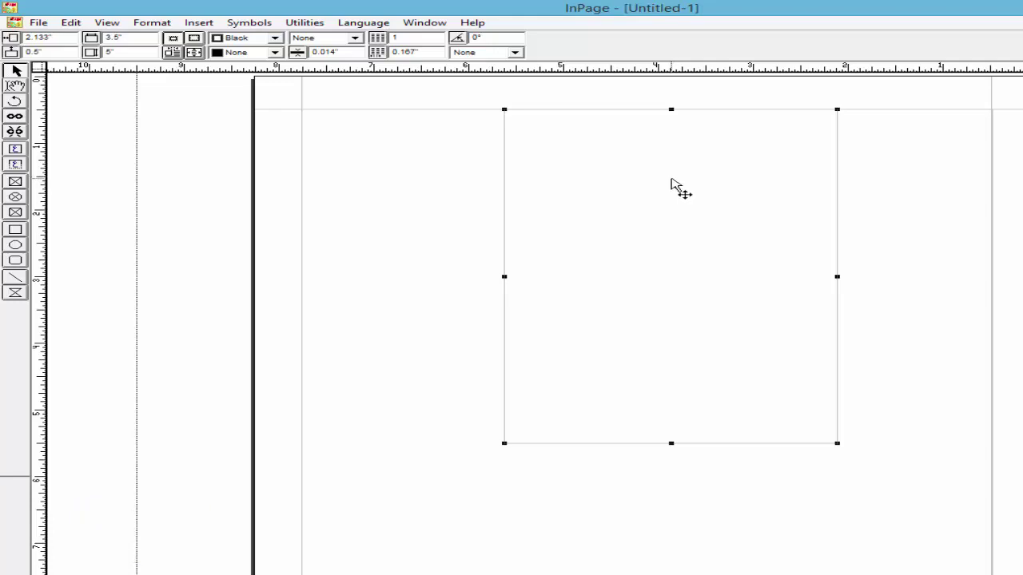
- In the text box's Object settings, keep the border black and thicken it to 0.098"
right_click(671, 184)
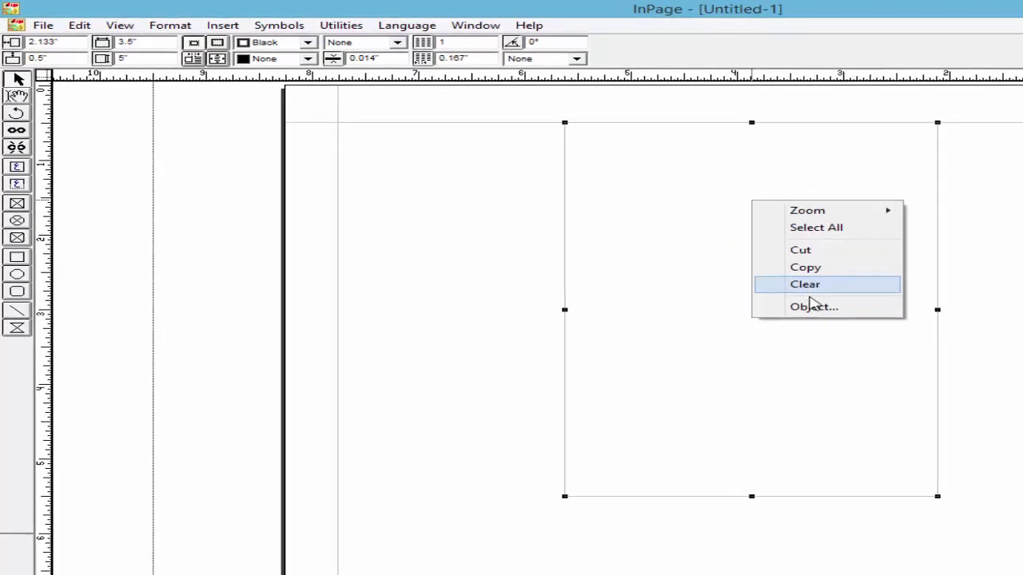
left_click(901, 340)
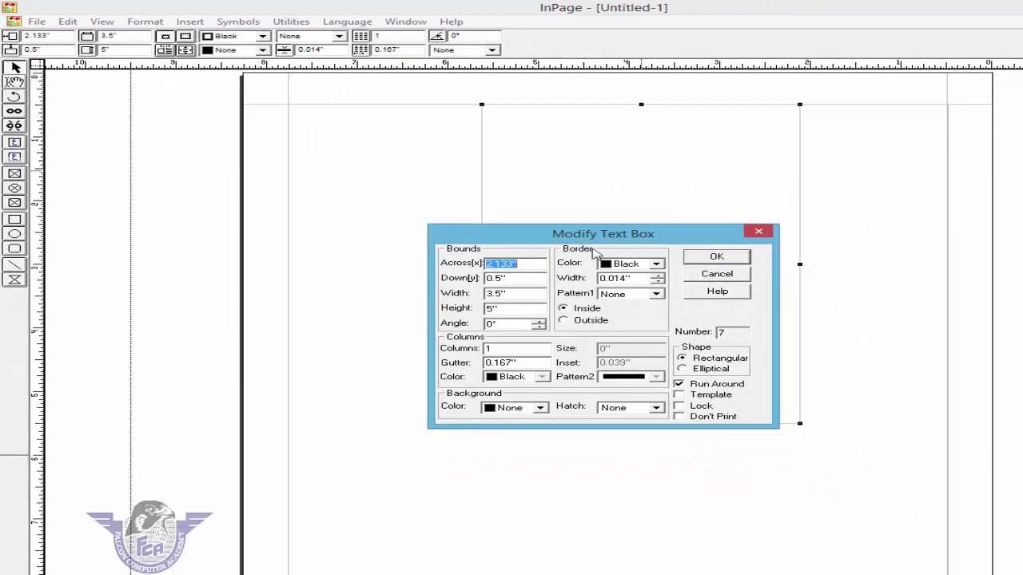
left_click(655, 265)
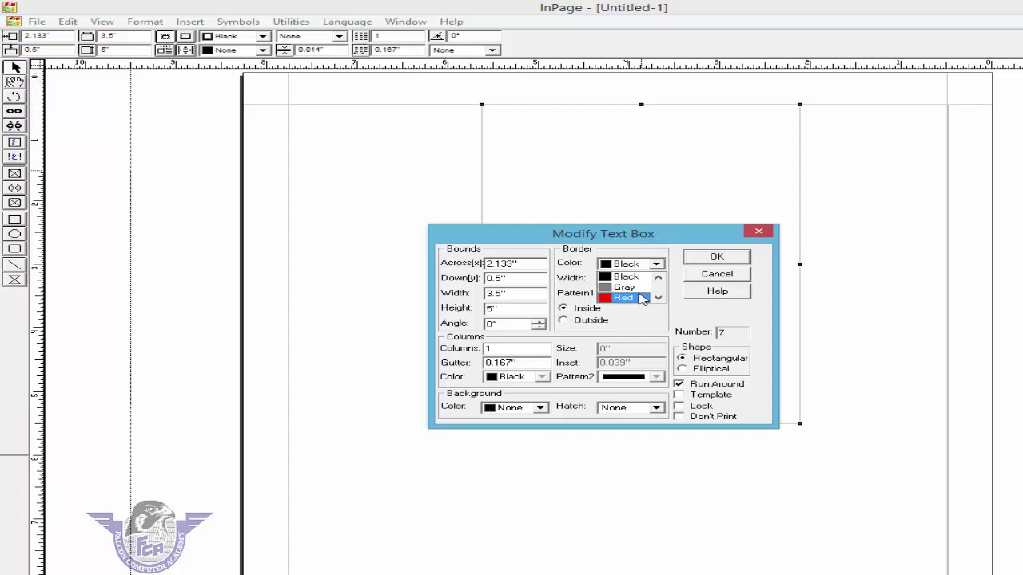
left_click(647, 280)
left_click(658, 276)
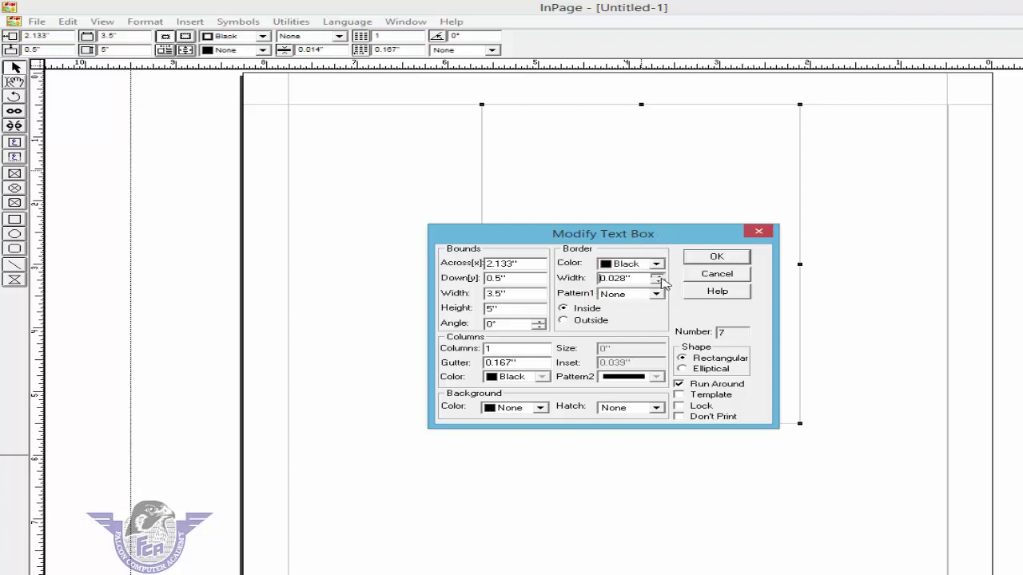
left_click(658, 276)
left_click(659, 276)
- Choose the dotted Pattern1 border pattern and apply it to the box
left_click(656, 295)
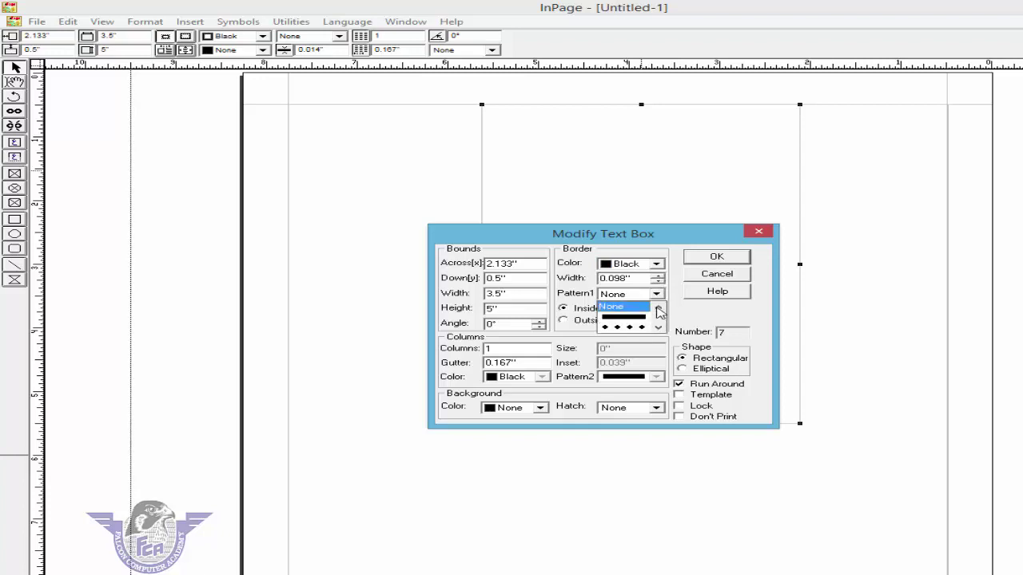
left_click(658, 328)
left_click(658, 328)
left_click(659, 329)
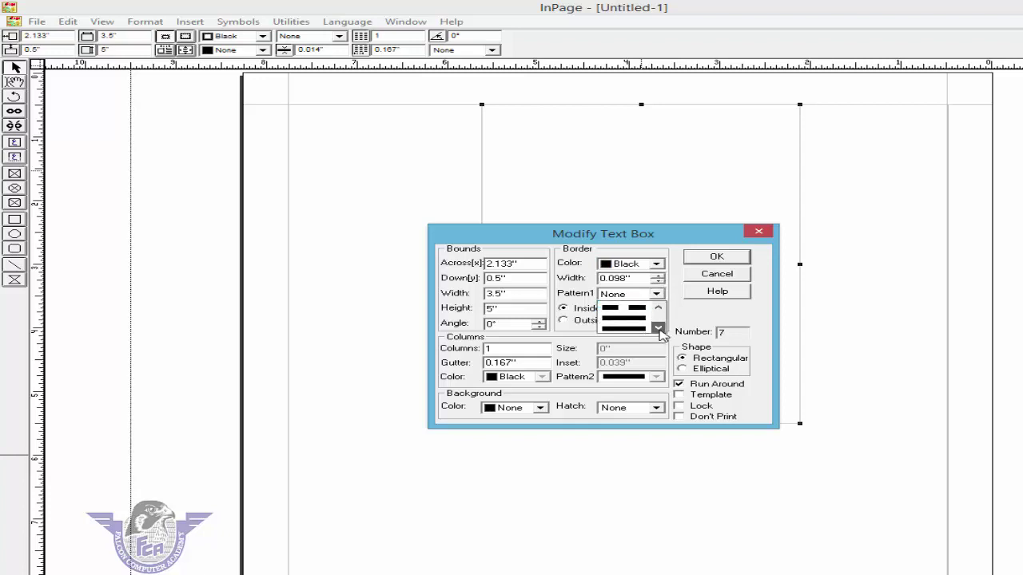
left_click(659, 328)
left_click(658, 329)
left_click(658, 329)
left_click(659, 329)
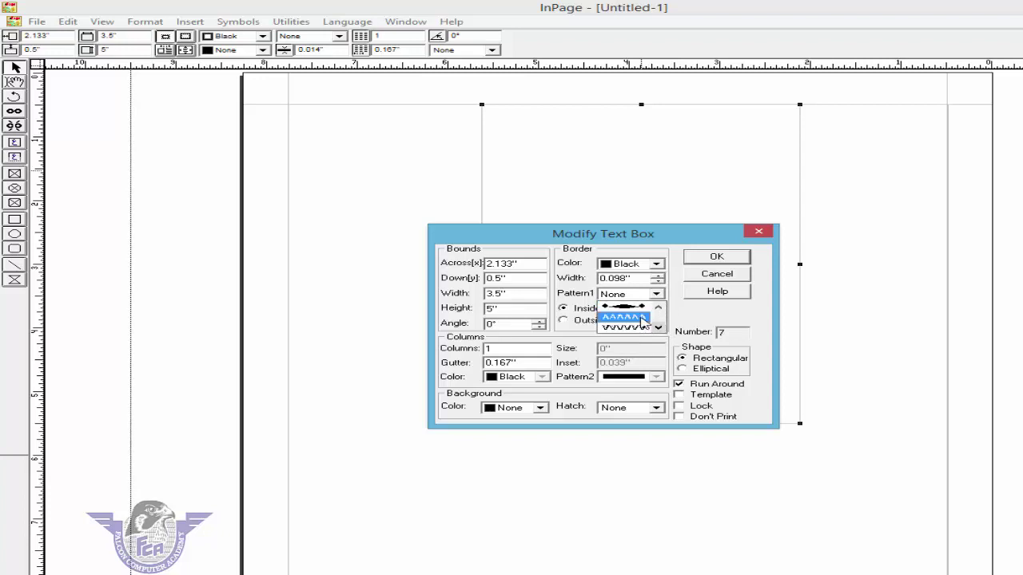
left_click(659, 328)
left_click(658, 328)
left_click(639, 317)
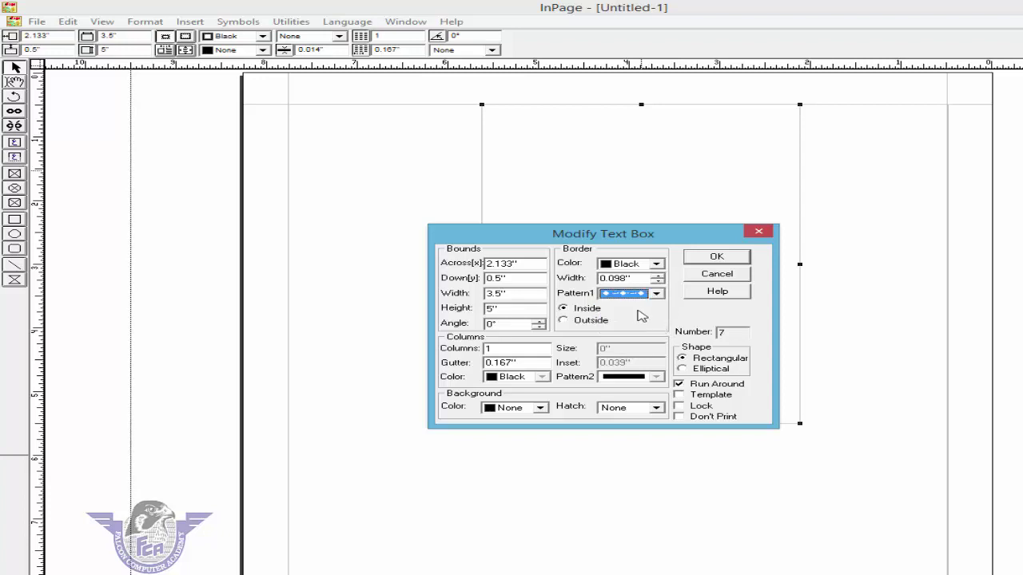
left_click(719, 261)
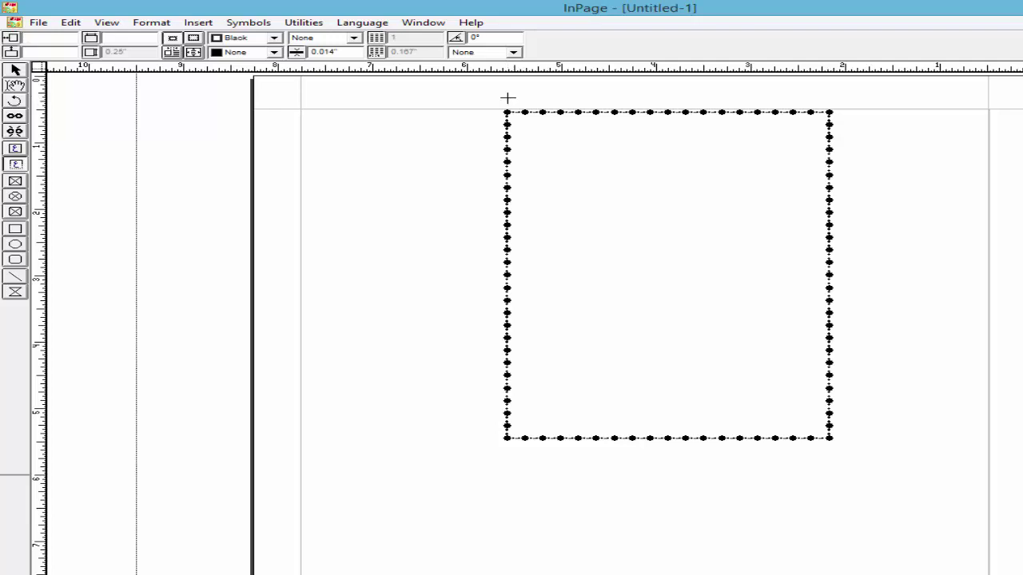
- Draw a small 0.74" by 0.275" header box and place it just above the frame's top corner
left_click_drag(509, 98, 577, 116)
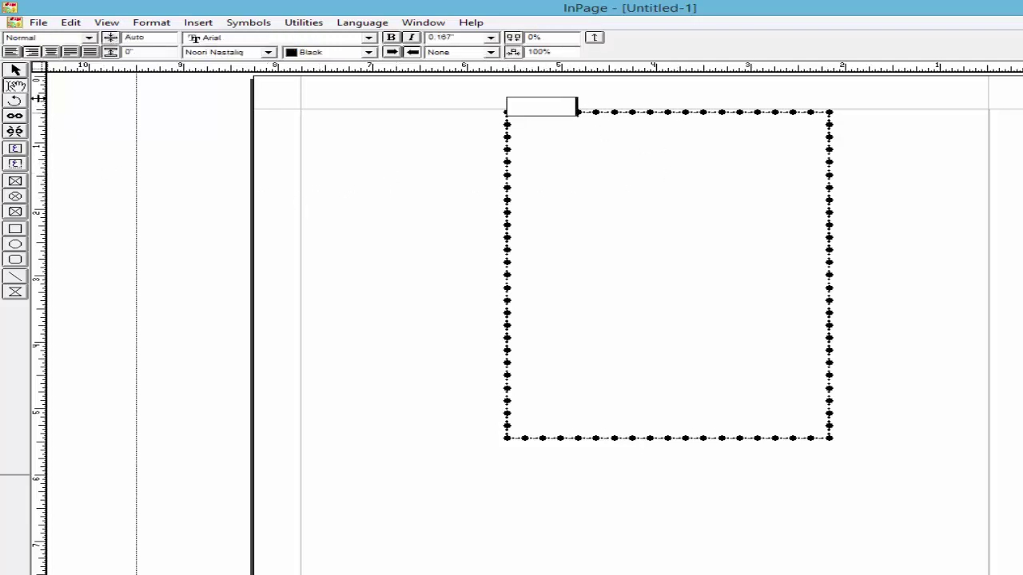
scroll(626, 133, "up", 2)
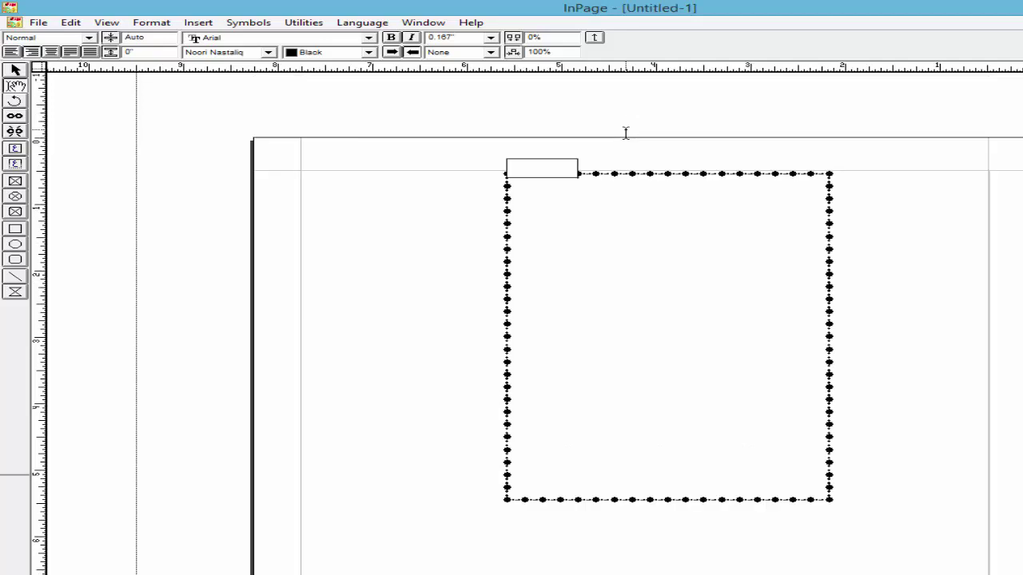
key("ctrl+2")
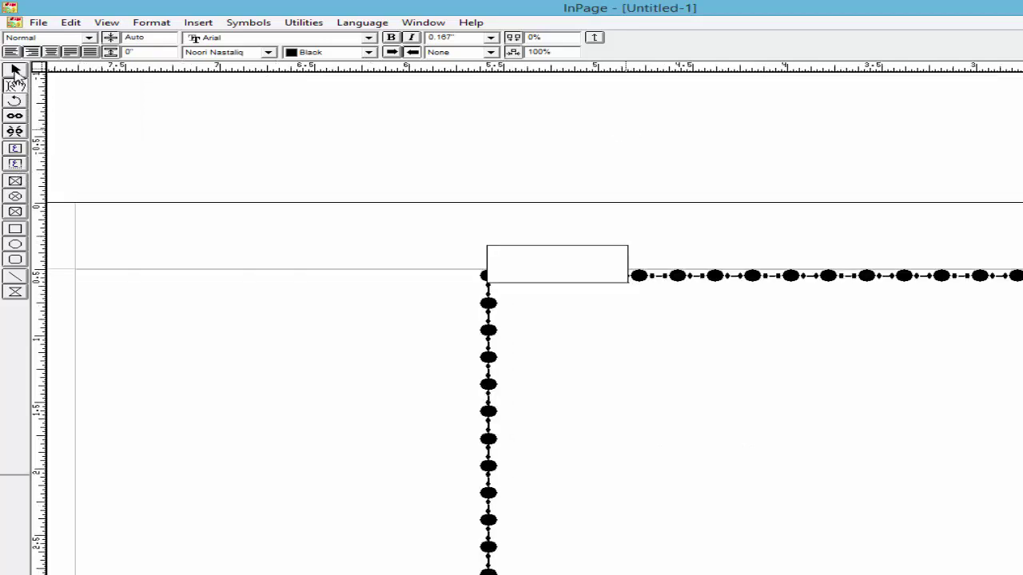
left_click(14, 70)
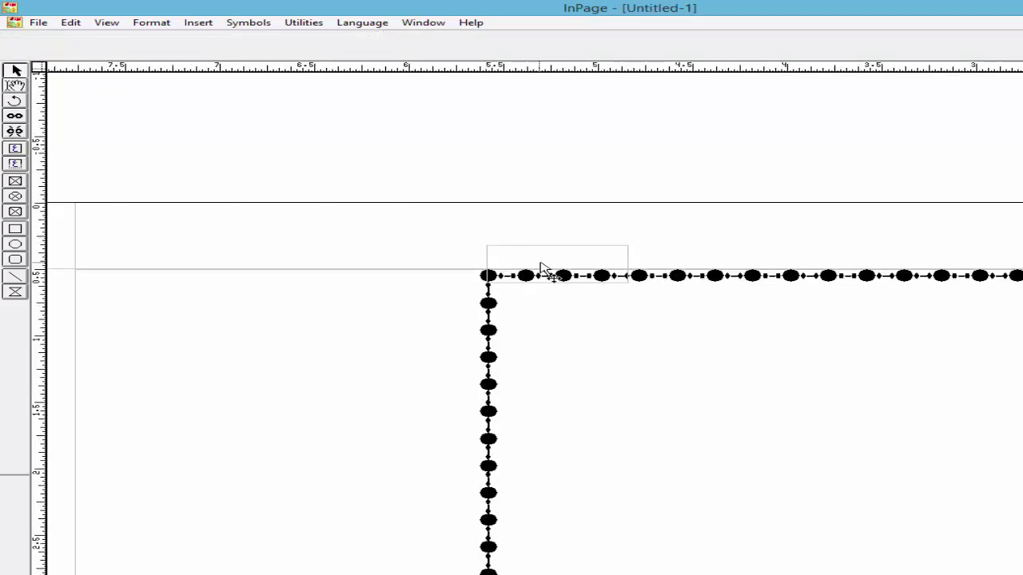
mouse_move(541, 268)
left_mouse_down()
mouse_move(541, 256)
mouse_move(343, 256)
mouse_move(580, 263)
mouse_move(567, 252)
left_mouse_up()
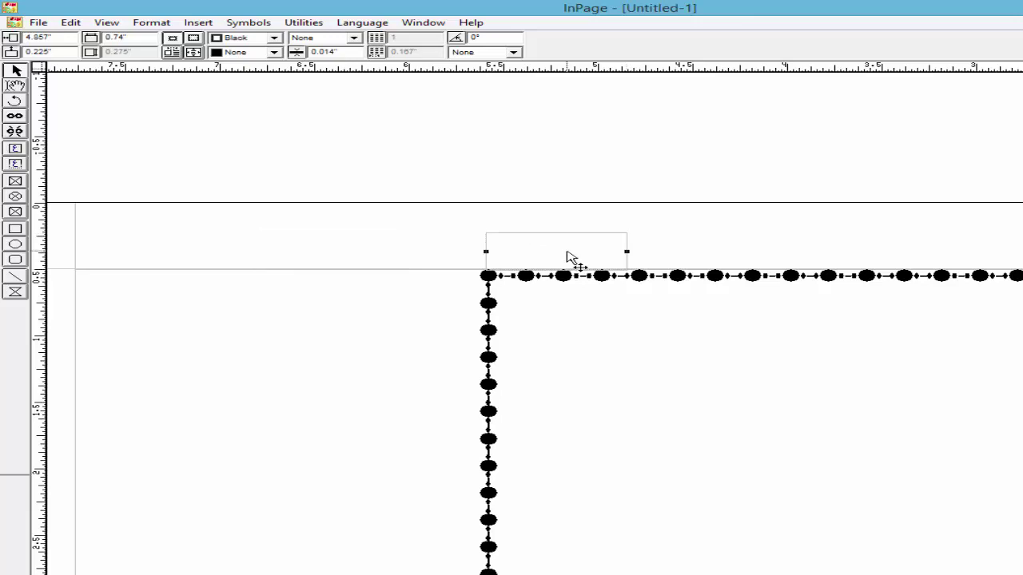
- Copy the header box and paste a copy mid-way along the frame's top edge
right_click(567, 240)
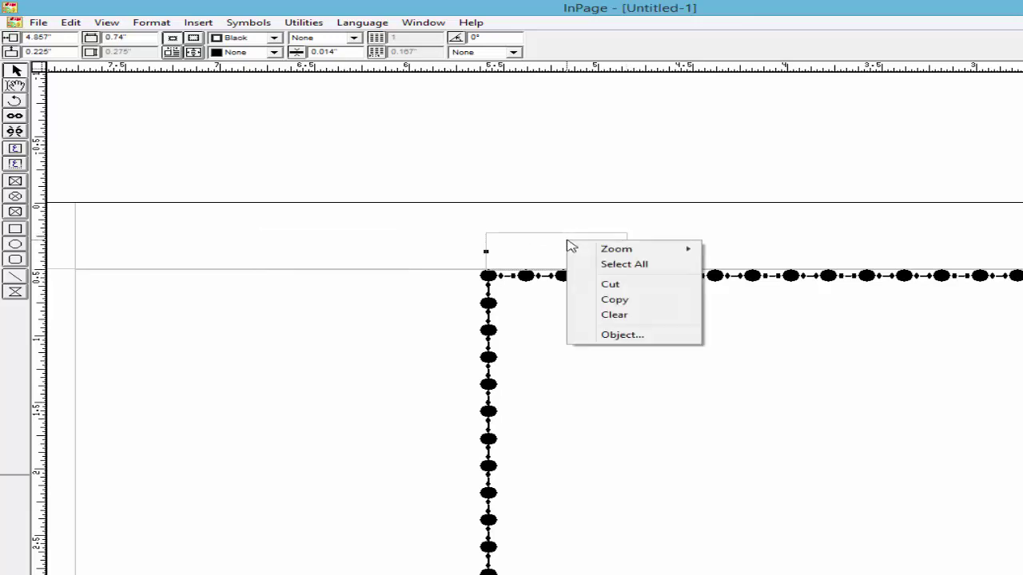
left_click(608, 302)
right_click(744, 243)
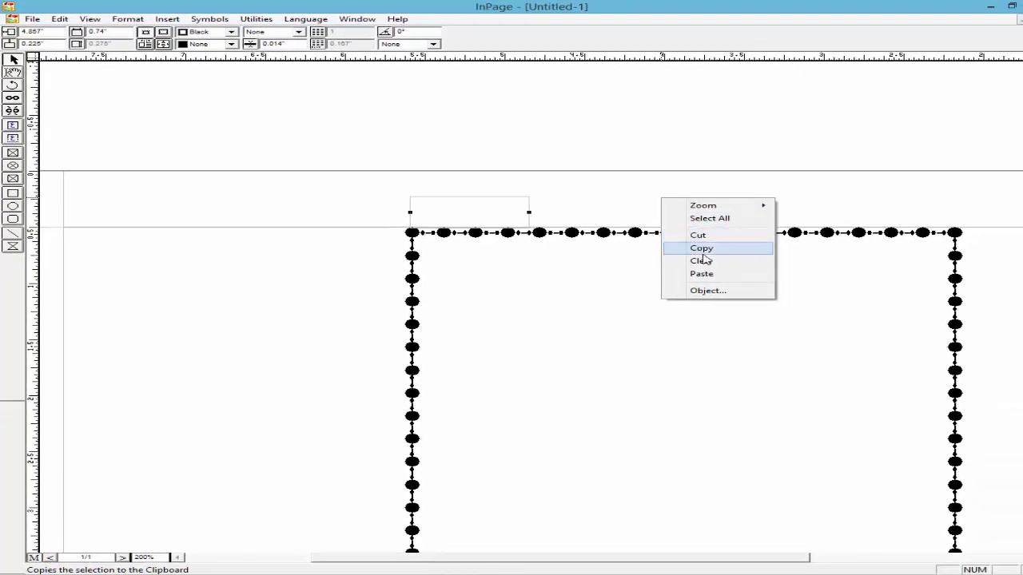
left_click(714, 276)
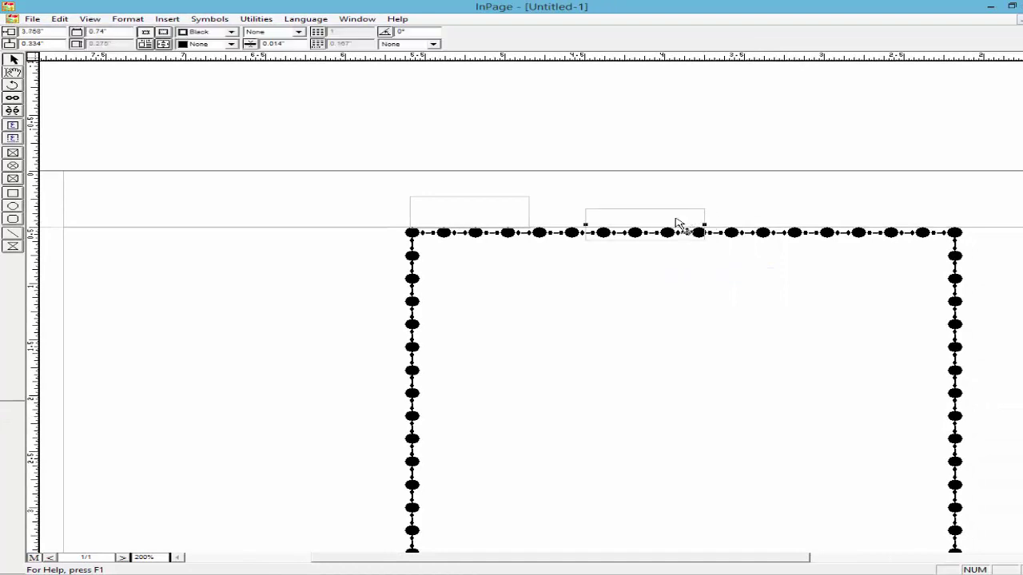
left_click_drag(678, 221, 698, 212)
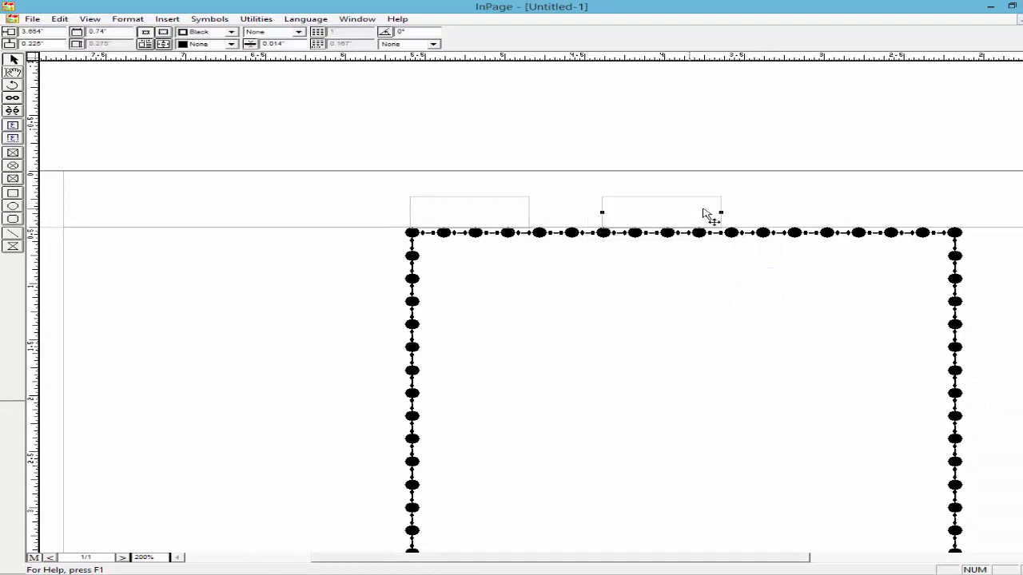
- Paste a third header box at the frame's right corner, 2.19" across
right_click(831, 199)
left_click(885, 270)
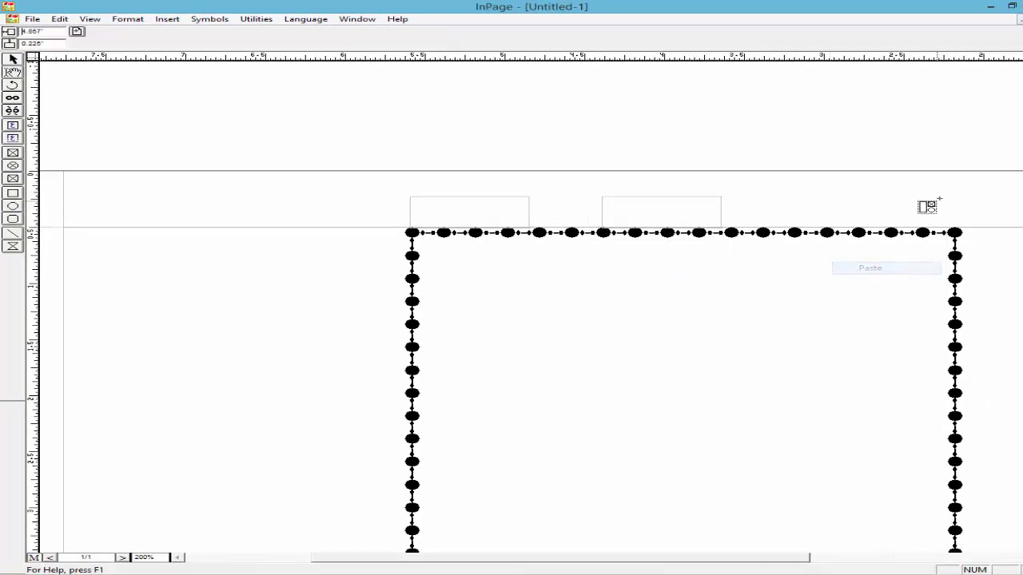
left_click_drag(918, 216, 934, 214)
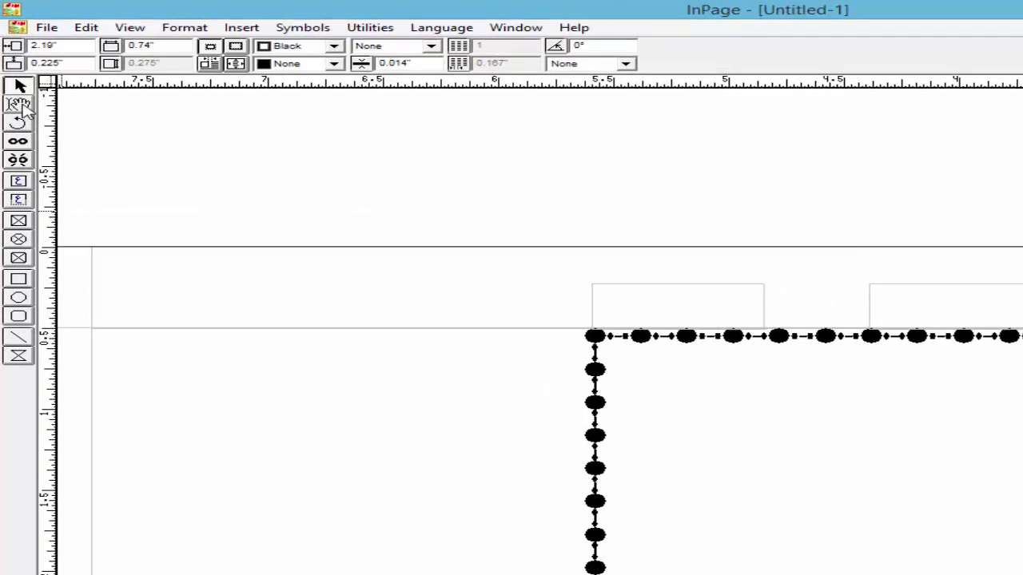
left_click(29, 158)
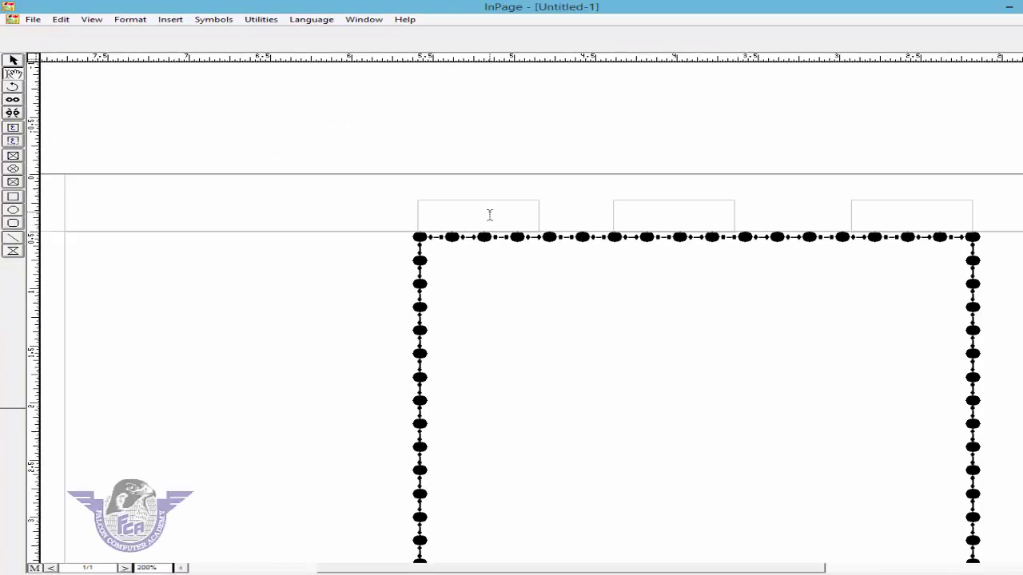
- Insert a centred page-number marker into the left header box
left_click(488, 215)
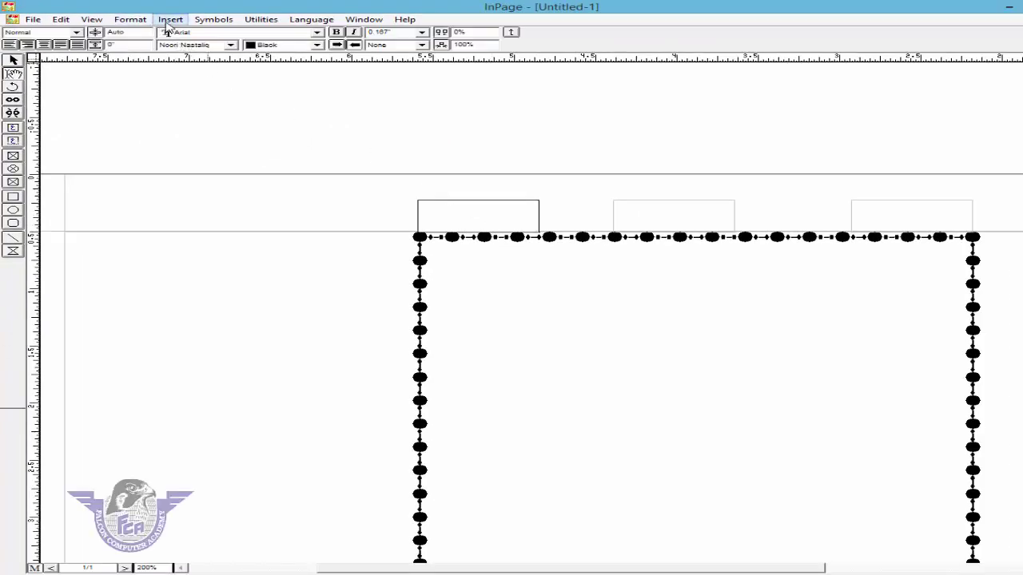
left_click(170, 19)
left_click(193, 47)
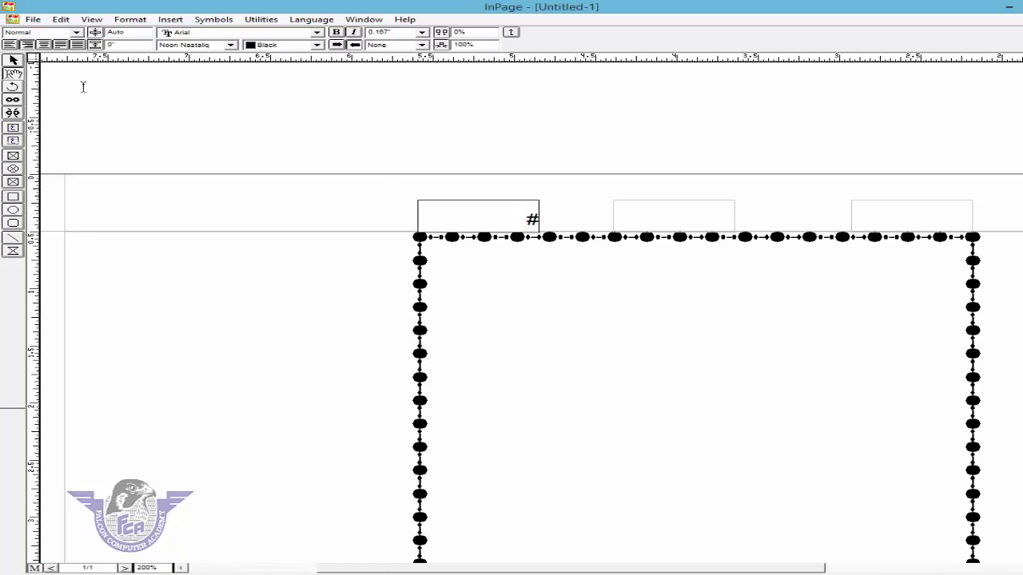
left_click(44, 46)
- Type 'ان پیج کمپوزنگ' in the middle box and 'فالکن کمپیوٹر اکیڈمی' in the right box
left_click(649, 214)
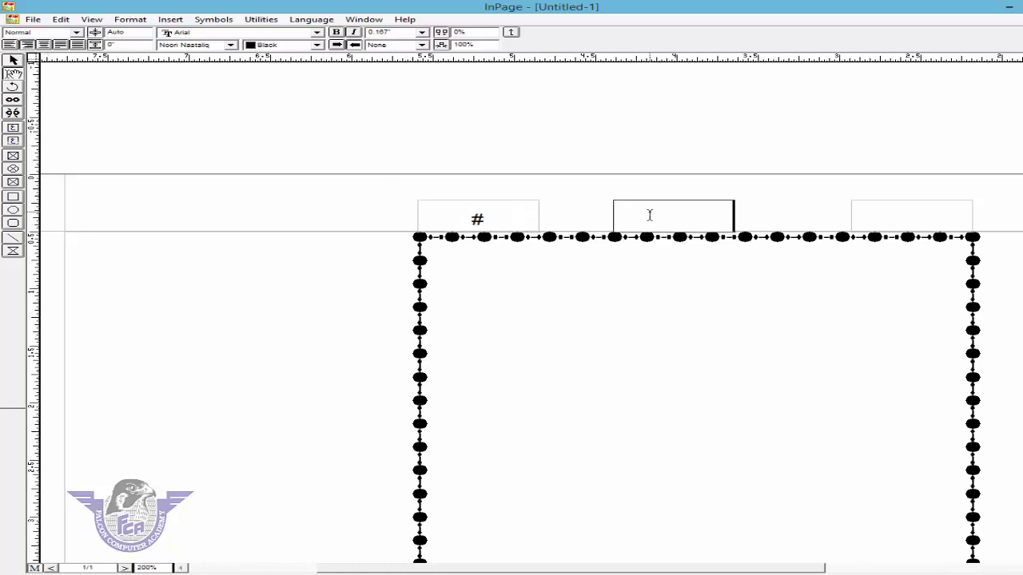
type("ان")
type(" پیج کمپ")
type("وزنگ")
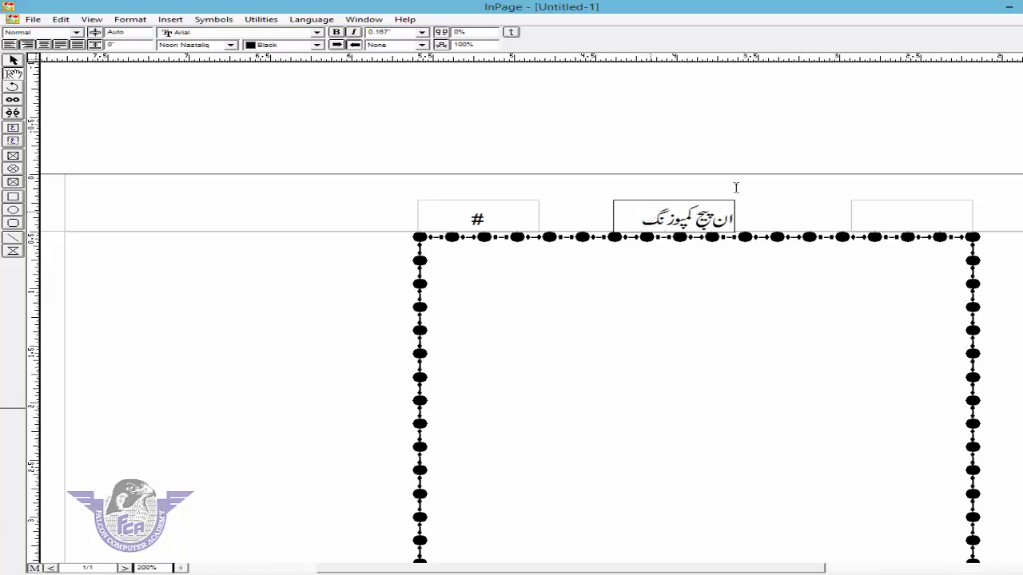
left_click(934, 222)
type("فال")
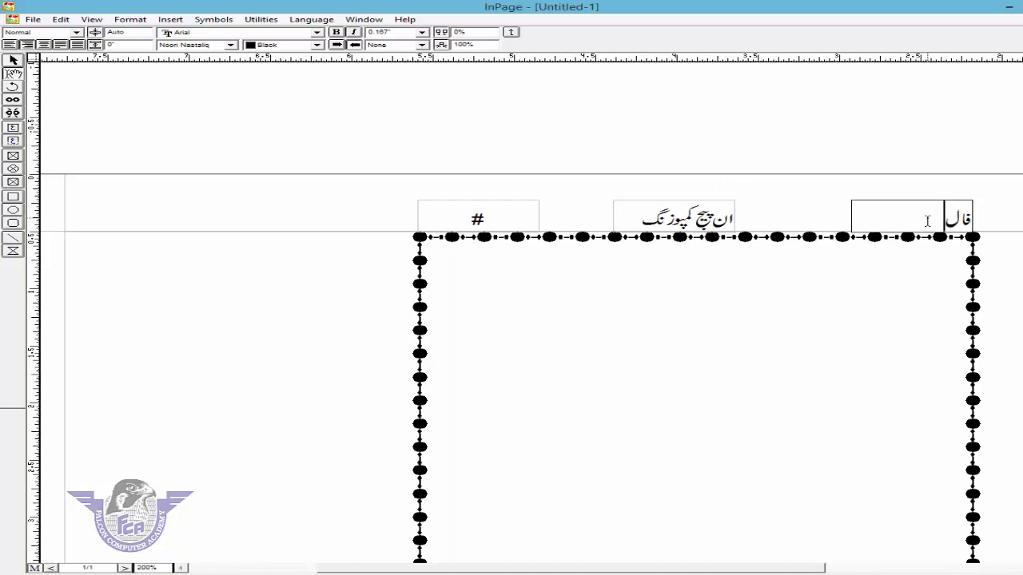
type("کن کمپ")
type("یوٹ")
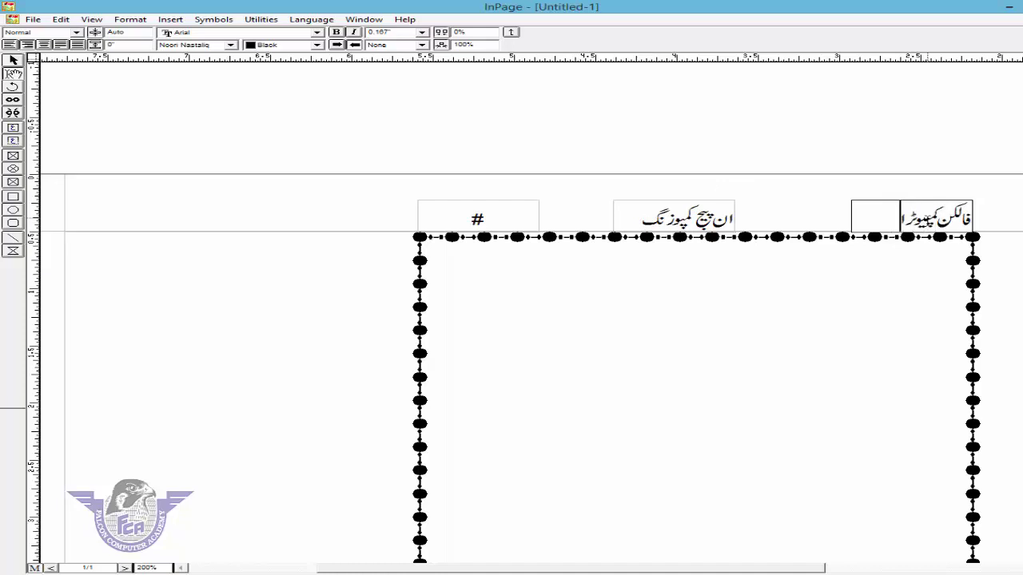
type("ر اکیڈمی")
key("ctrl+1")
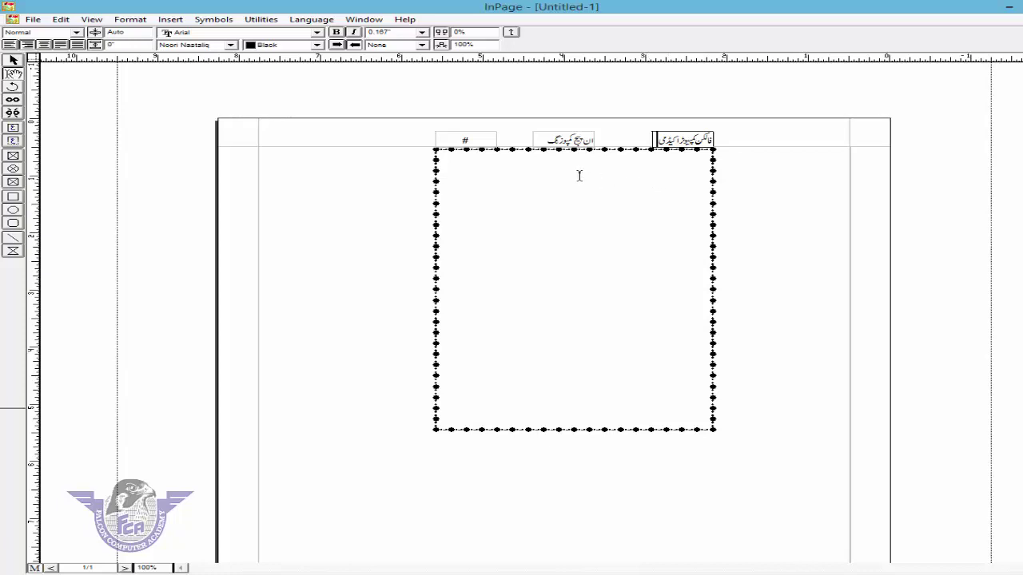
- Add blank lines inside the dotted text box until the document reaches four pages
left_click(494, 141)
left_click(693, 141)
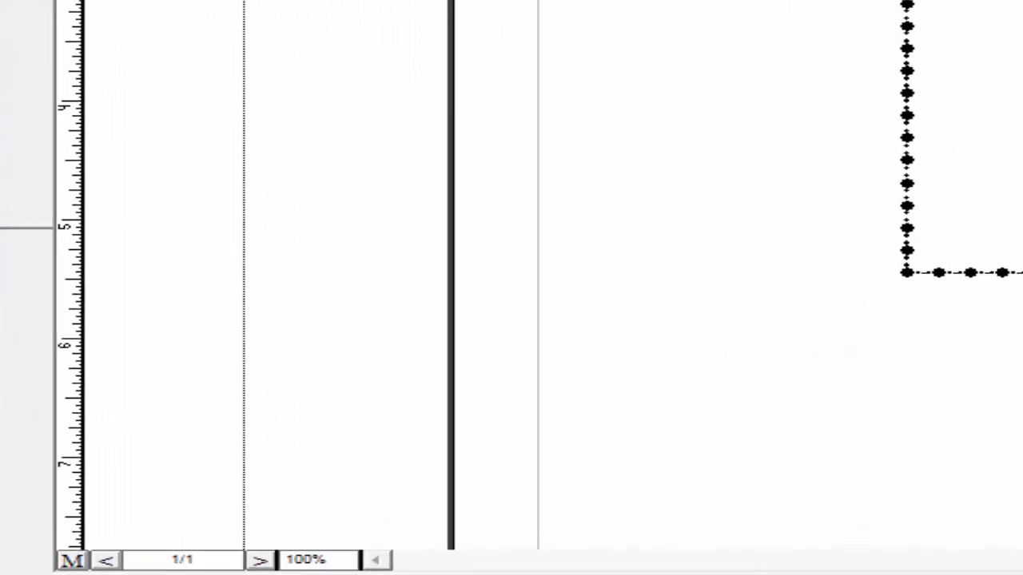
left_click(757, 135)
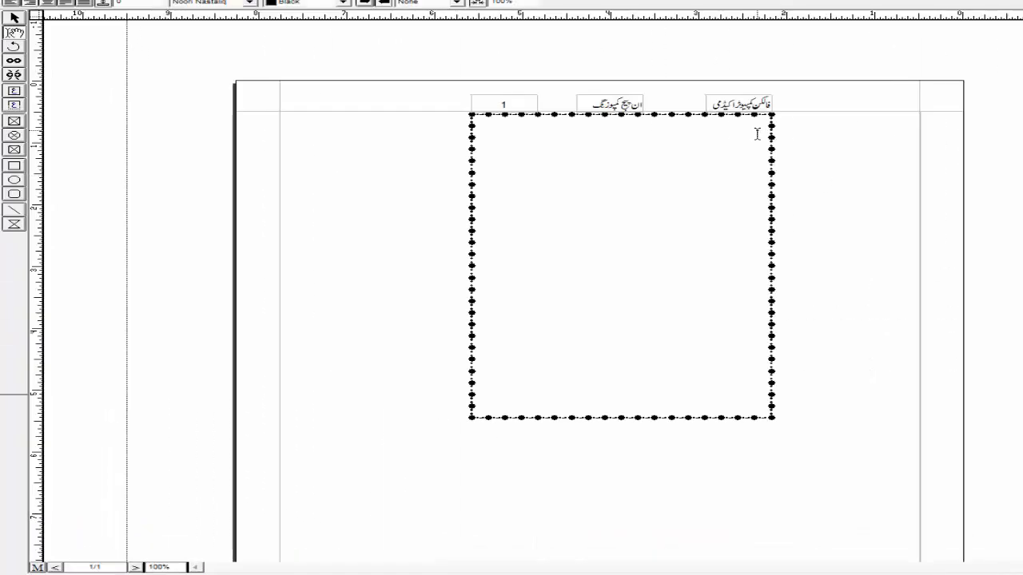
key("Return")
key("Return")
key("Return")
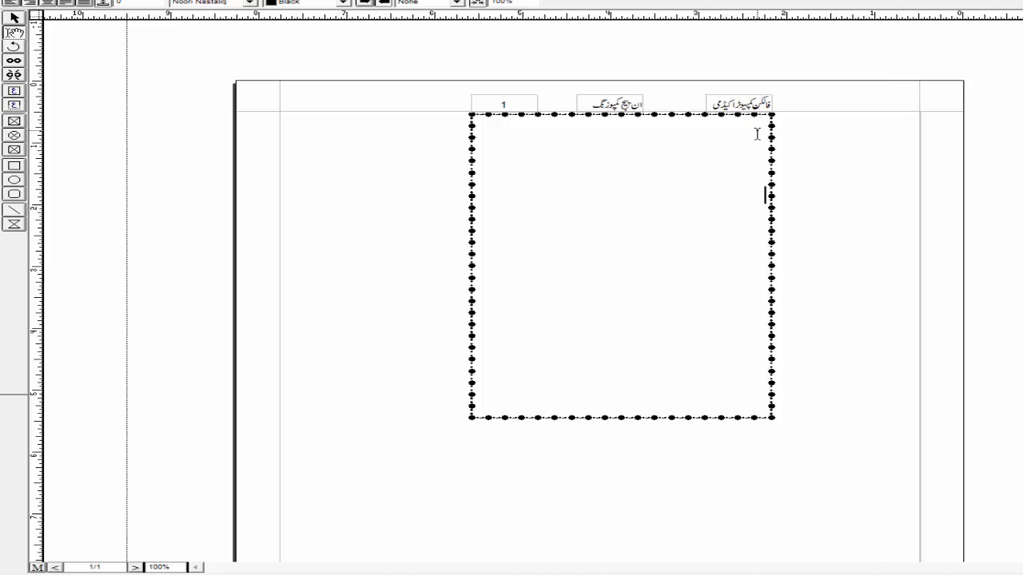
key("Return")
key("Return")
key("Return")
key("Return")
key("Return")
key("Return")
key("Return")
key("Return")
key("Return")
key("Return")
key("Return")
key("Return")
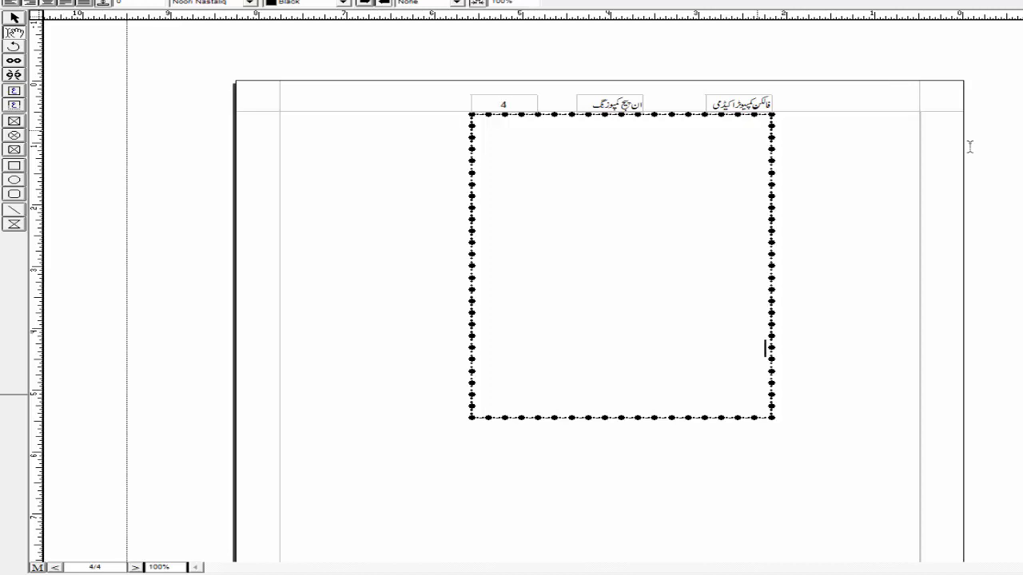